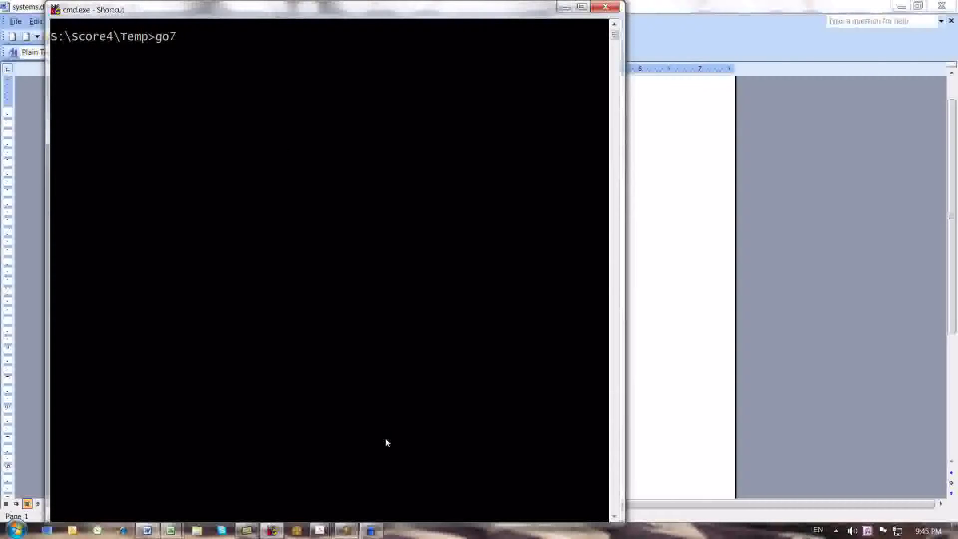
Run the go7 batch to process the .MUS and .PAM files and open sysnum2.txt
{"action": "key", "text": "Return"}
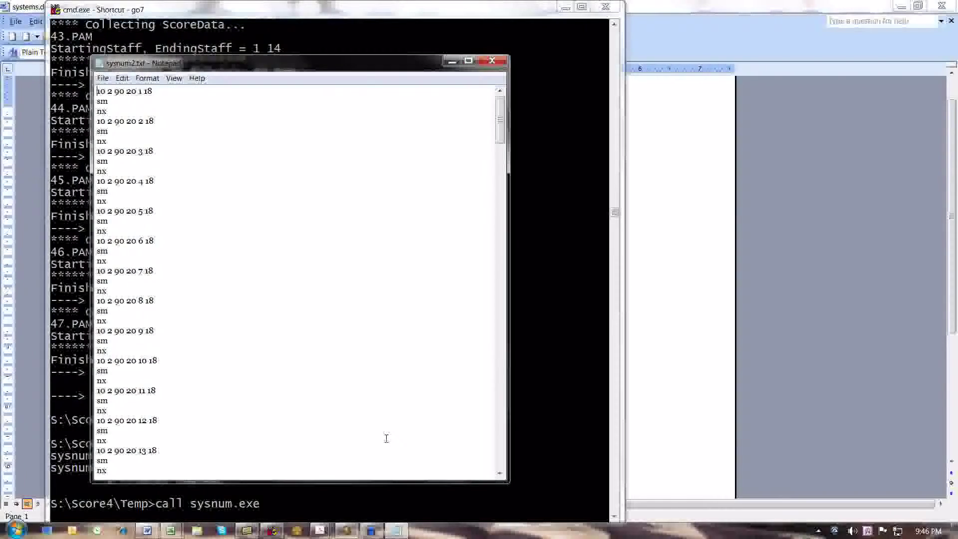
Close the sysnum2.txt list so the batch finishes, then enter go10 at the prompt
{"action": "key", "text": "alt+F4"}
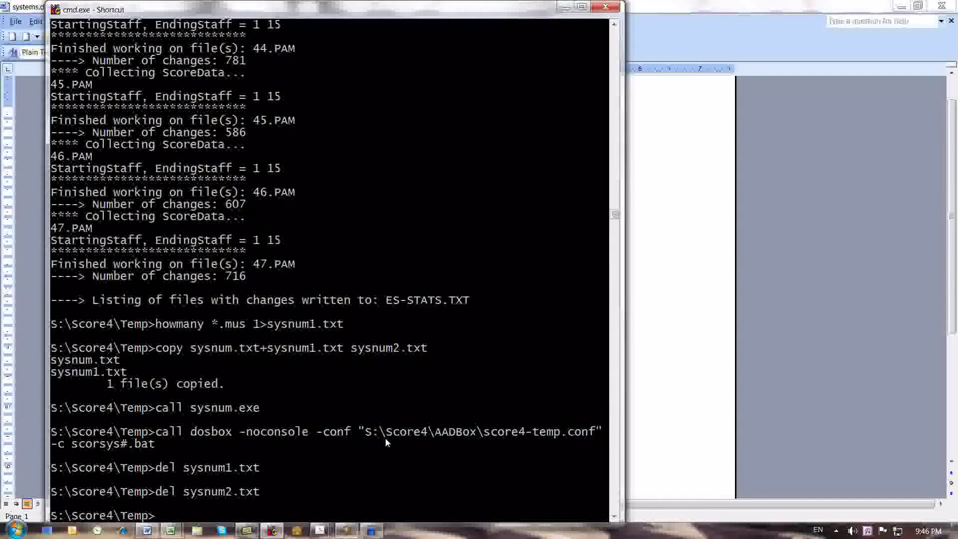
{"action": "type", "text": "go"}
{"action": "type", "text": "10"}
Run the go10 batch so SCORE steps through each .MUS file
{"action": "key", "text": "Return"}
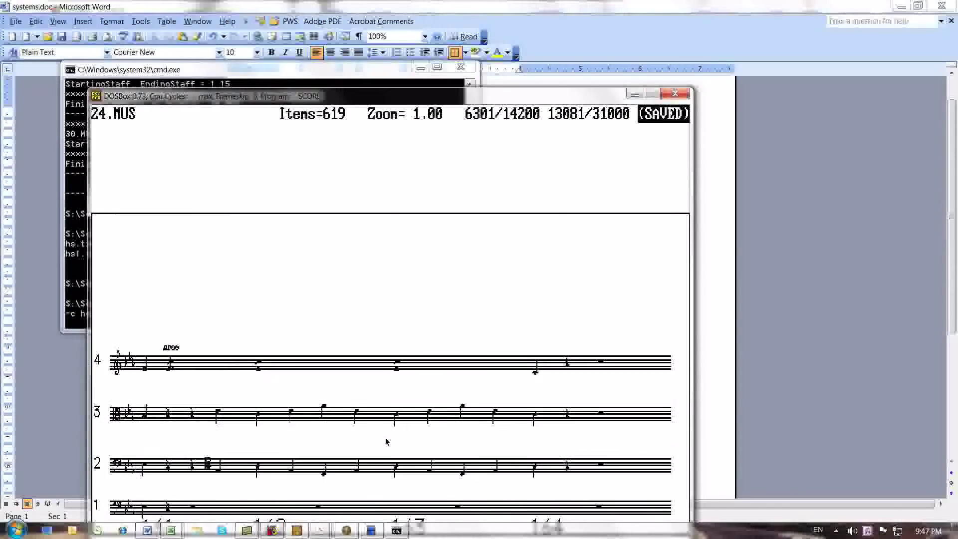
Move the DOSBox window up to watch SCORE print every page to EPS through 30.EPS
{"action": "left_click_drag", "start_coordinate": [532, 100], "coordinate": [608, 45]}
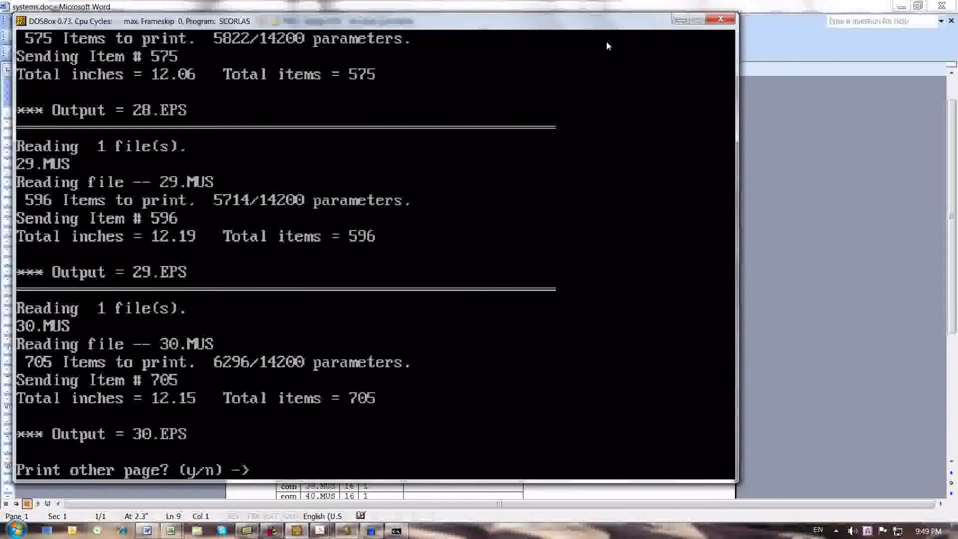
Close DOSBox and distill the EPS pages into pdf4.pdf with Acrobat Distiller
{"action": "left_click", "coordinate": [720, 21]}
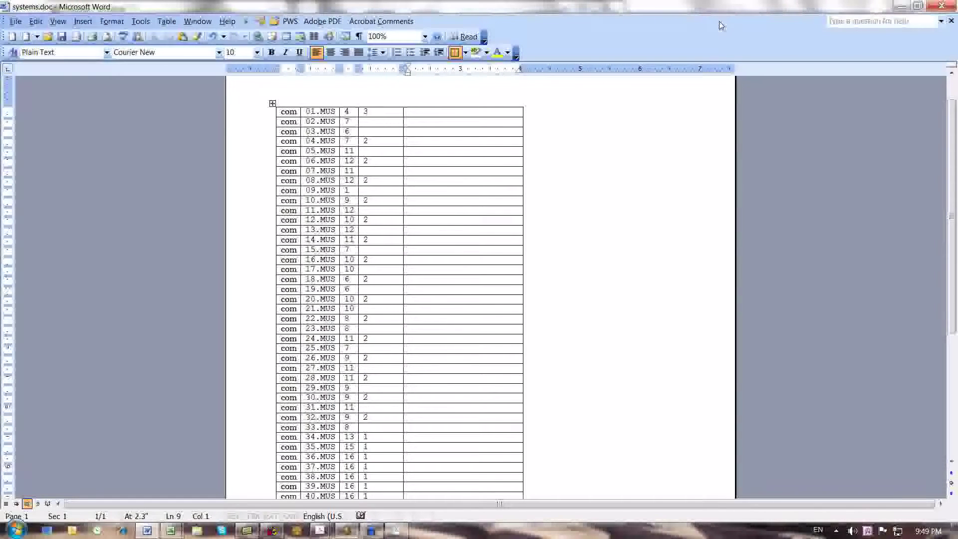
{"action": "left_click", "coordinate": [402, 533]}
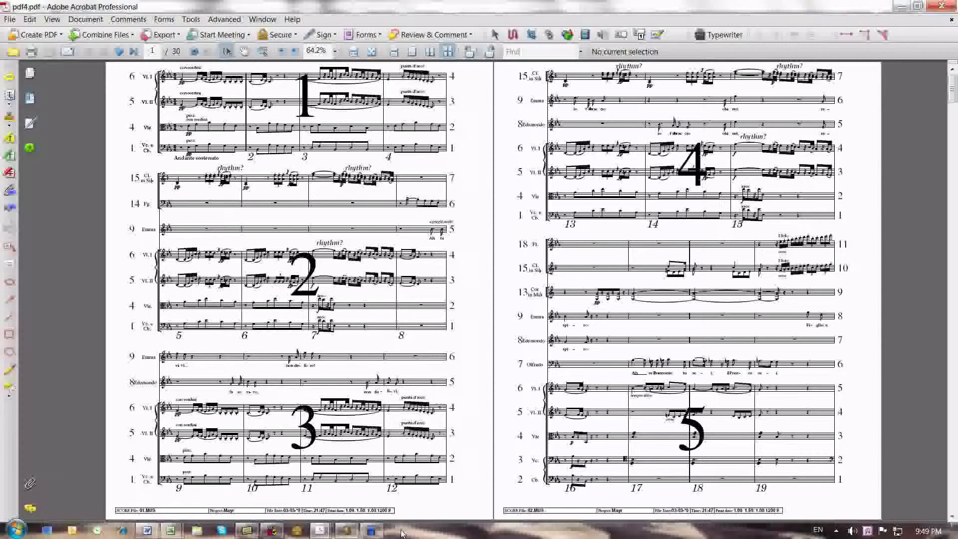
Page through pdf4.pdf's two-page spreads to view systems 14–21
{"action": "key", "text": "Page_Down"}
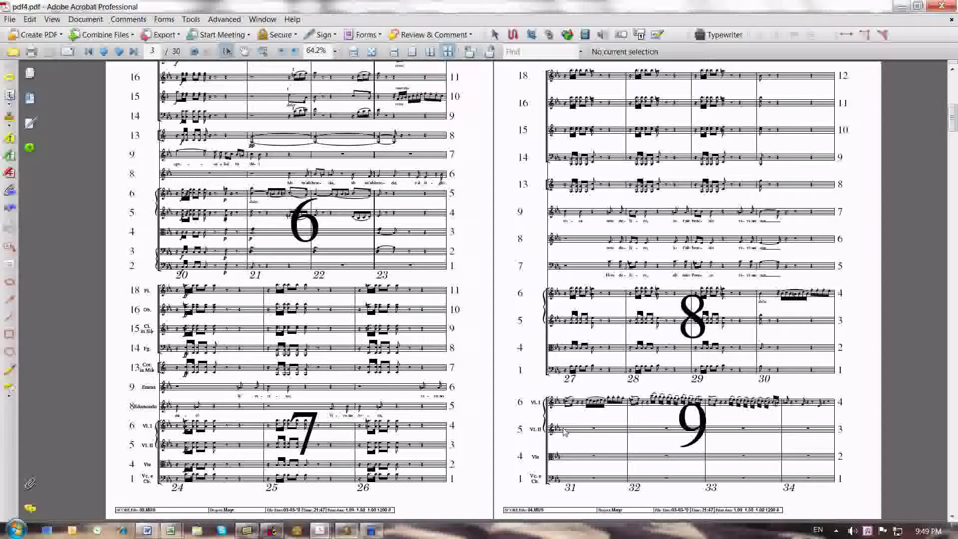
{"action": "scroll", "coordinate": [564, 432], "scroll_direction": "down", "scroll_amount": 1}
{"action": "scroll", "coordinate": [565, 431], "scroll_direction": "down", "scroll_amount": 1}
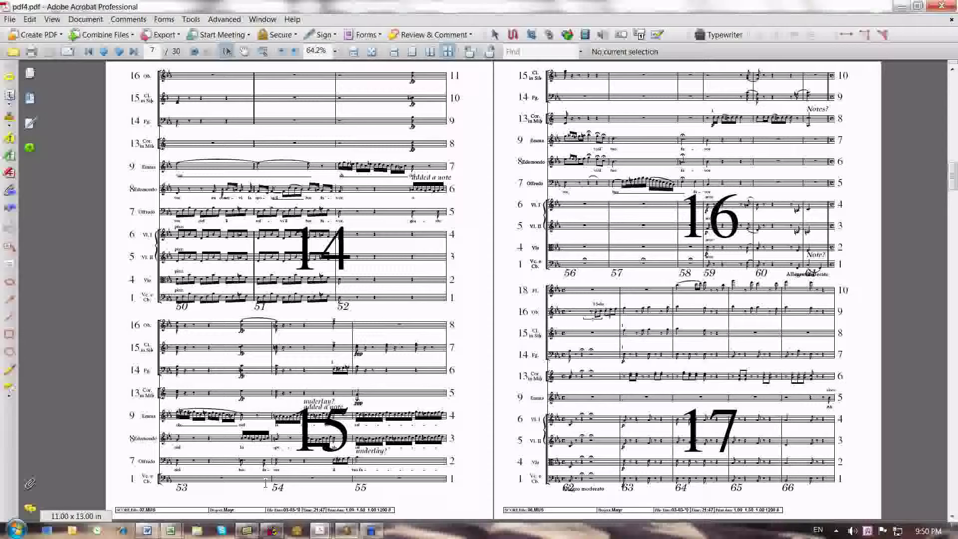
Advance through the pdf4.pdf spreads with systems 38–41 toward page 25
{"action": "scroll", "coordinate": [266, 482], "scroll_direction": "down", "scroll_amount": 3}
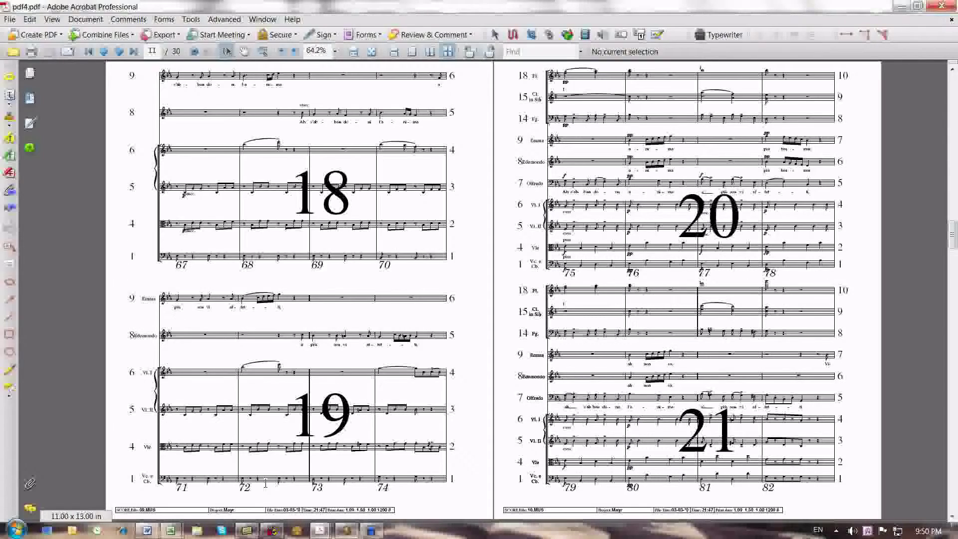
{"action": "scroll", "coordinate": [268, 487], "scroll_direction": "down", "scroll_amount": 2}
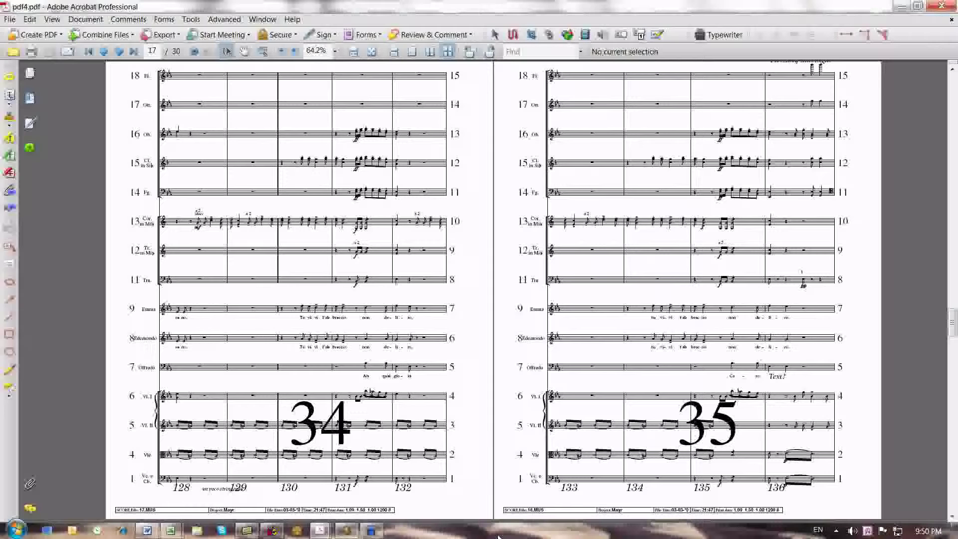
{"action": "key", "text": "Page_Down"}
{"action": "key", "text": "Page_Down"}
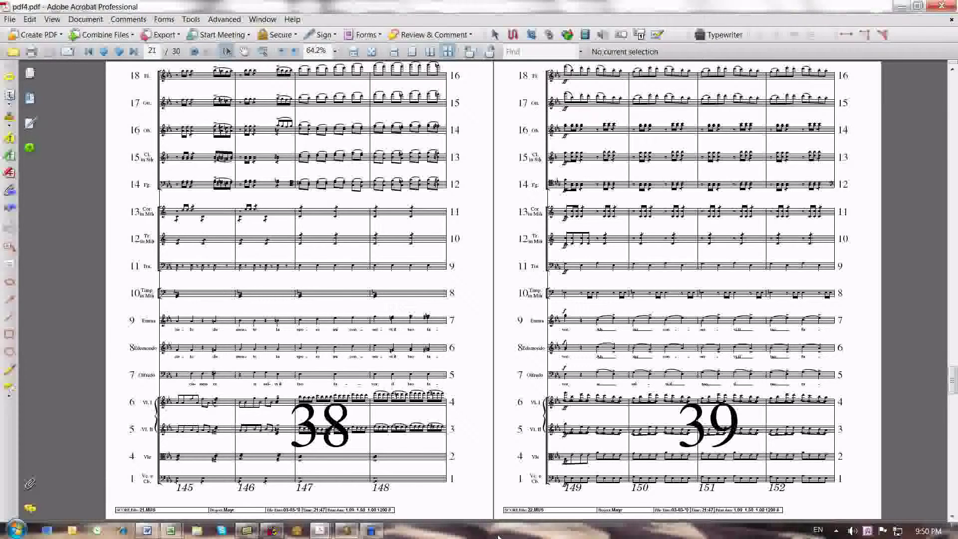
{"action": "key", "text": "Page_Down"}
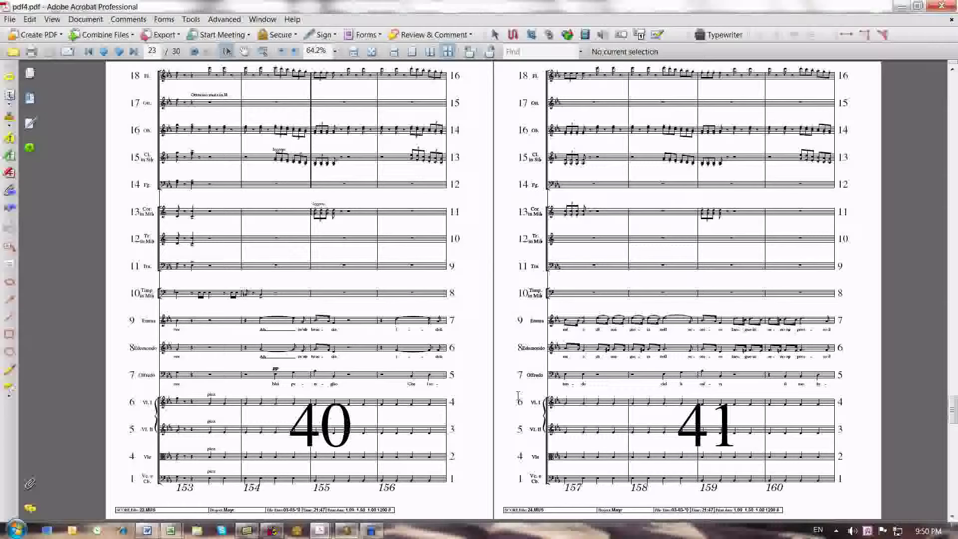
Scroll through the remaining spreads to page 29 with systems 46 and 47
{"action": "scroll", "coordinate": [519, 396], "scroll_direction": "down", "scroll_amount": 3}
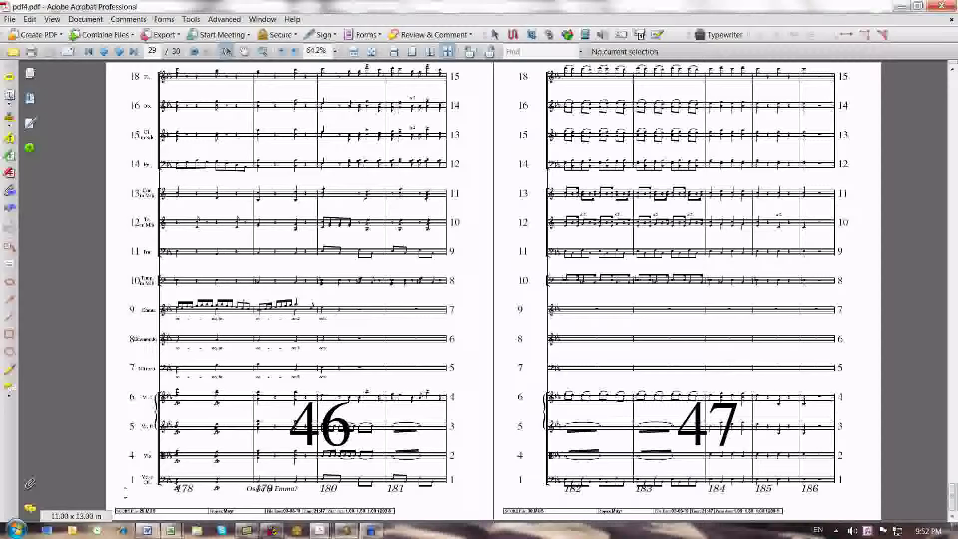
Switch to pdf1.pdf from the Window menu and jump to its first page
{"action": "left_click", "coordinate": [263, 19]}
{"action": "left_click", "coordinate": [291, 137]}
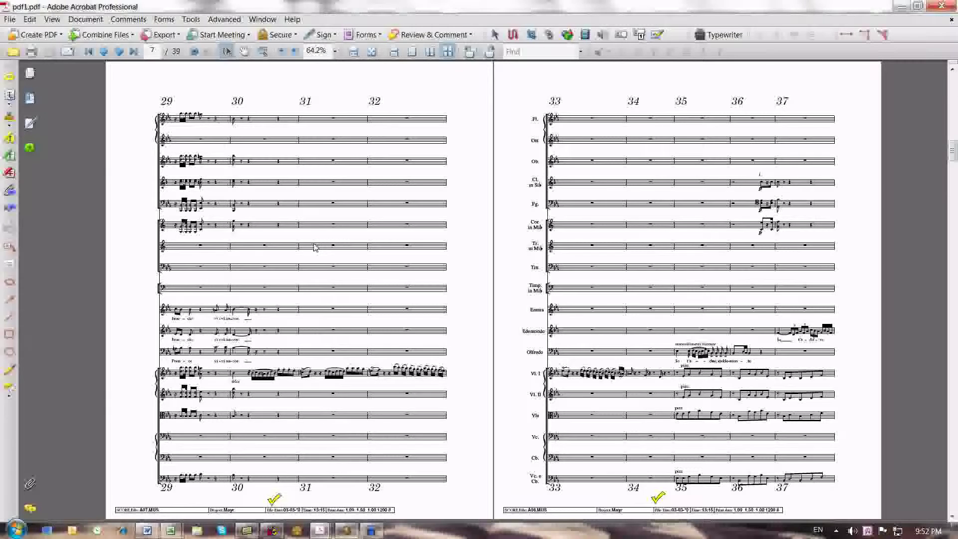
{"action": "key", "text": "Home"}
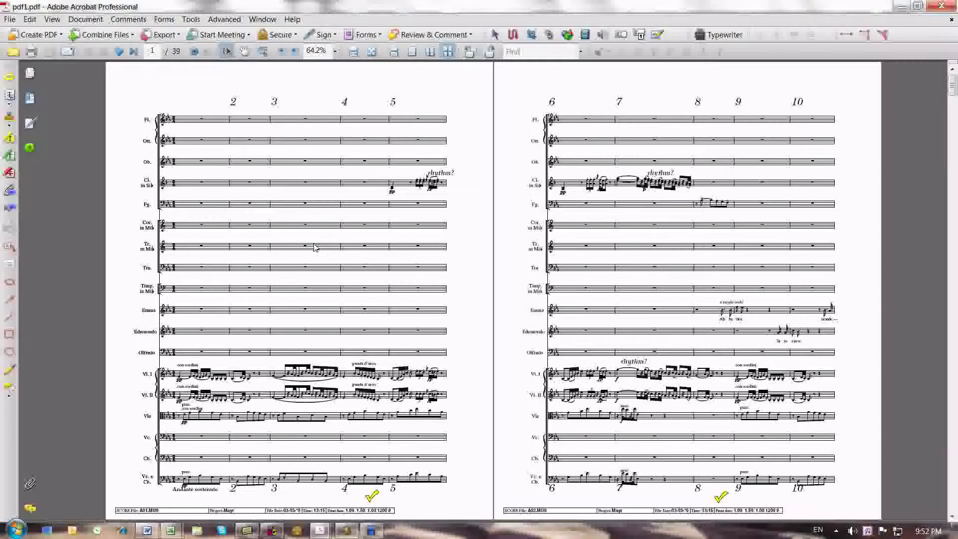
Page through pdf1.pdf's spreads up to page 23 with measures 105–113
{"action": "key", "text": "Page_Down"}
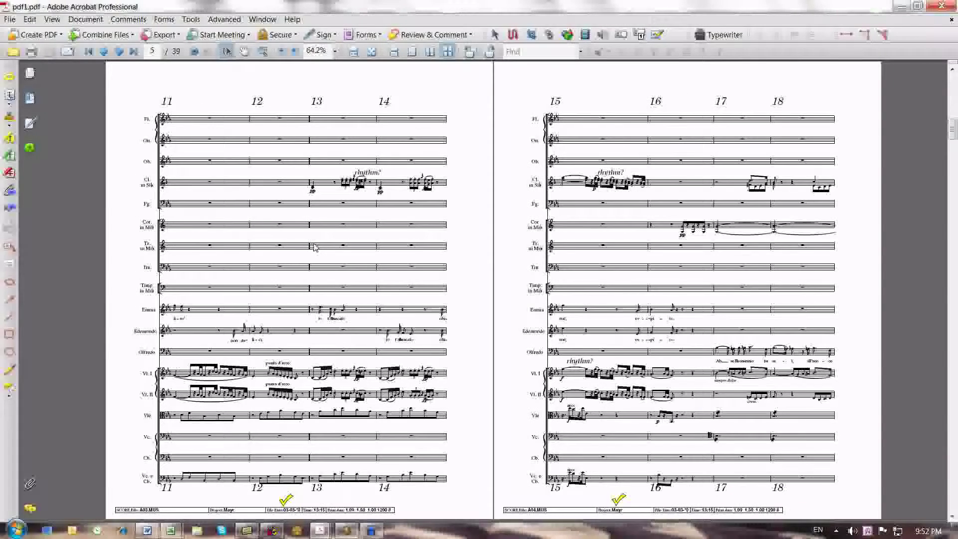
{"action": "scroll", "coordinate": [315, 247], "scroll_direction": "down", "scroll_amount": 3}
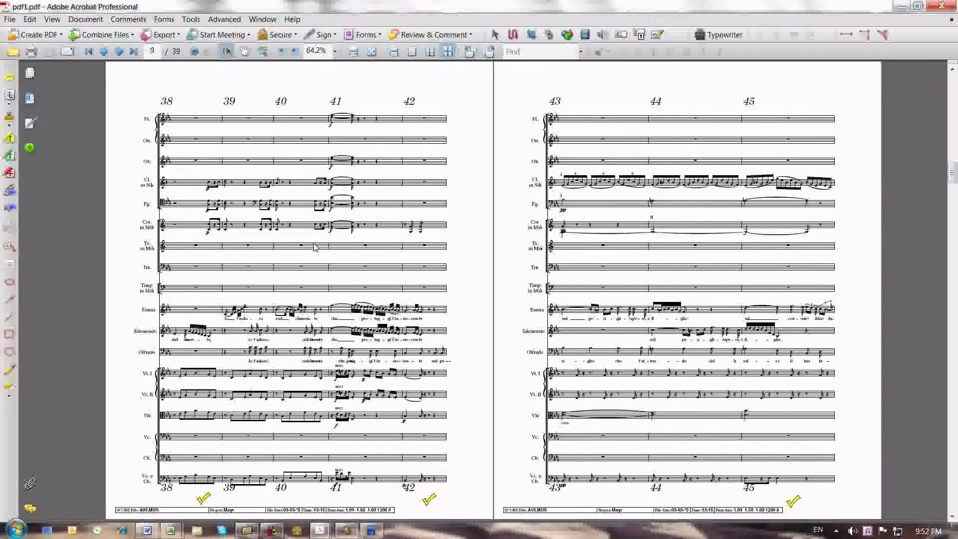
{"action": "scroll", "coordinate": [315, 247], "scroll_direction": "down", "scroll_amount": 1}
{"action": "scroll", "coordinate": [315, 247], "scroll_direction": "down", "scroll_amount": 1}
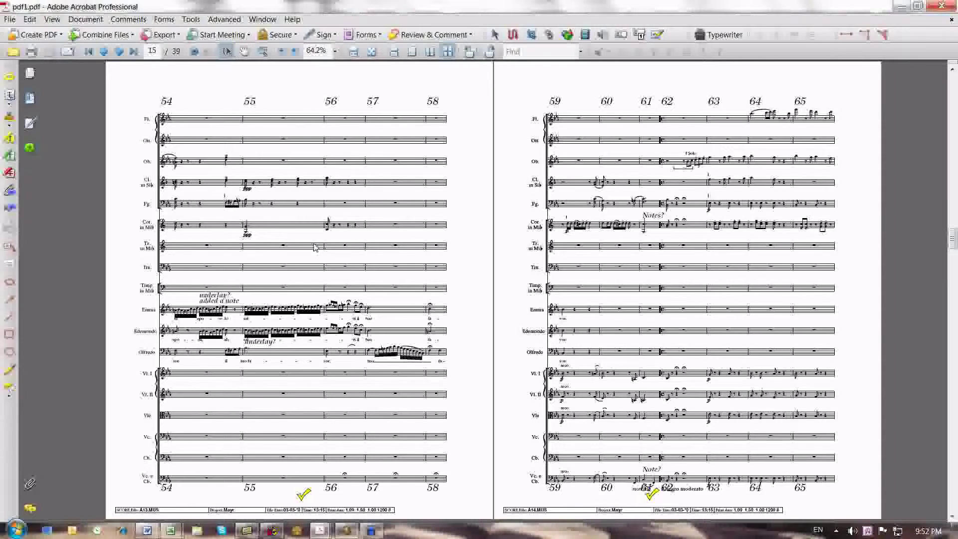
{"action": "scroll", "coordinate": [315, 247], "scroll_direction": "down", "scroll_amount": 2}
{"action": "scroll", "coordinate": [315, 247], "scroll_direction": "down", "scroll_amount": 1}
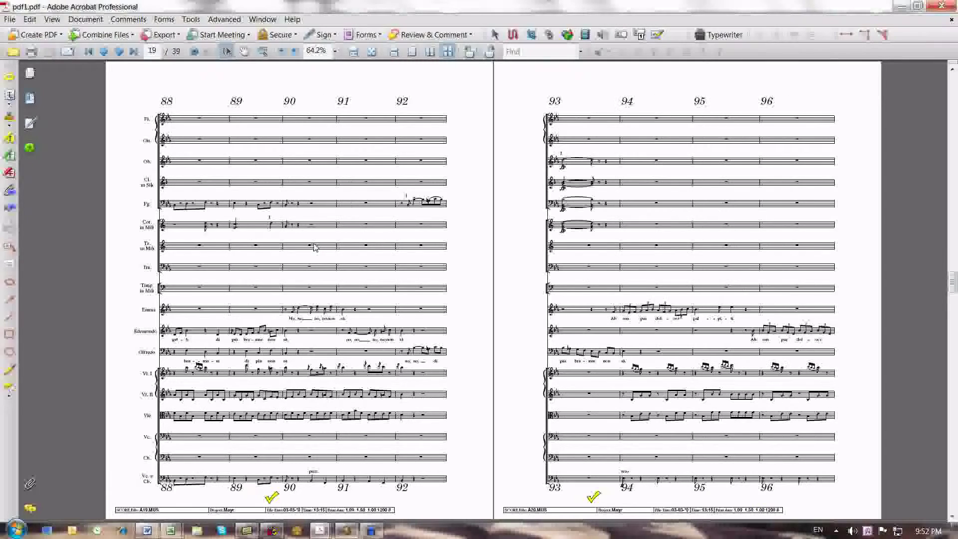
{"action": "scroll", "coordinate": [315, 247], "scroll_direction": "down", "scroll_amount": 2}
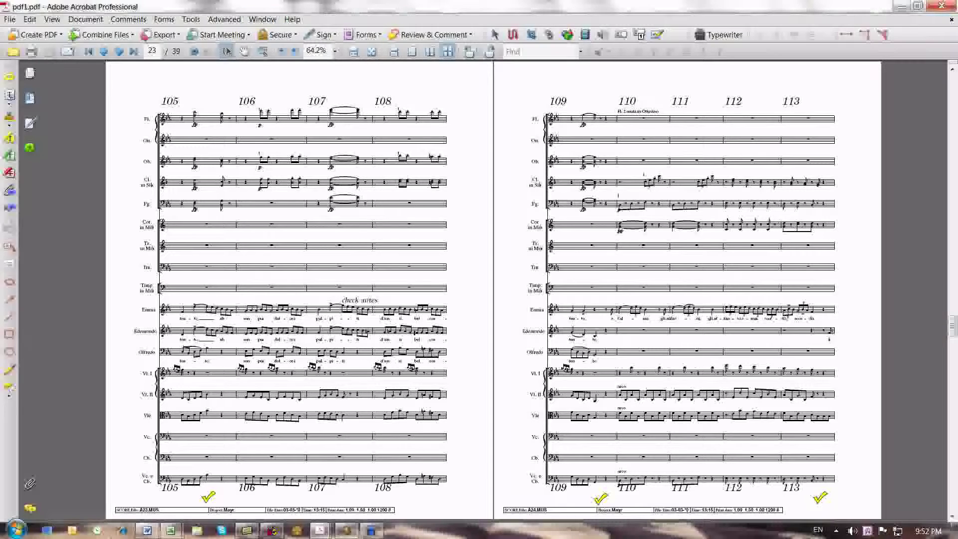
Bring up Measure counter.xls and check the target final measures in cells B2–B6
{"action": "mouse_move", "coordinate": [171, 530]}
{"action": "left_click", "coordinate": [243, 494]}
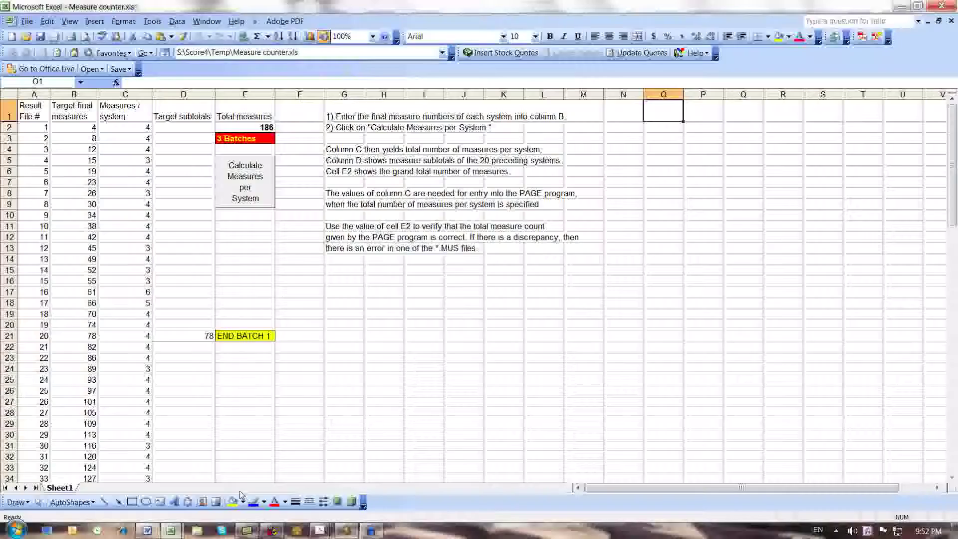
{"action": "left_click", "coordinate": [89, 127]}
{"action": "left_click", "coordinate": [89, 139]}
{"action": "left_click", "coordinate": [89, 150]}
{"action": "left_click", "coordinate": [90, 163]}
{"action": "left_click", "coordinate": [90, 172]}
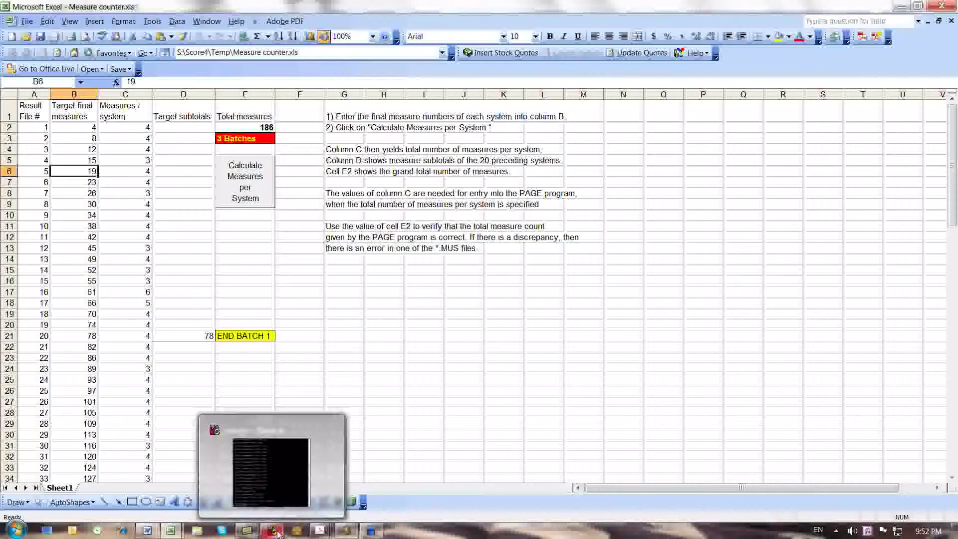
{"action": "mouse_move", "coordinate": [320, 533]}
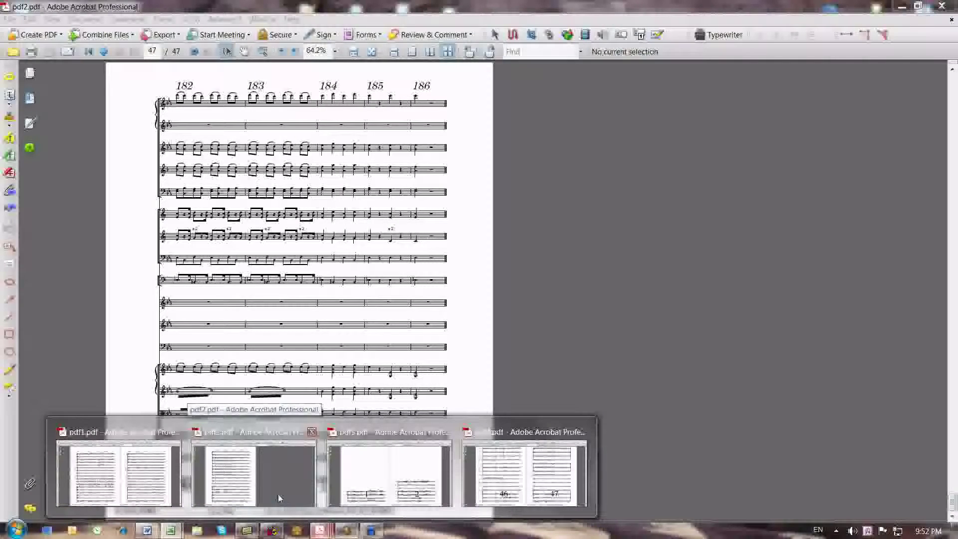
Bring pdf2.pdf to the front and page from its first spread to measures 71–78
{"action": "left_click", "coordinate": [278, 495]}
{"action": "key", "text": "Home"}
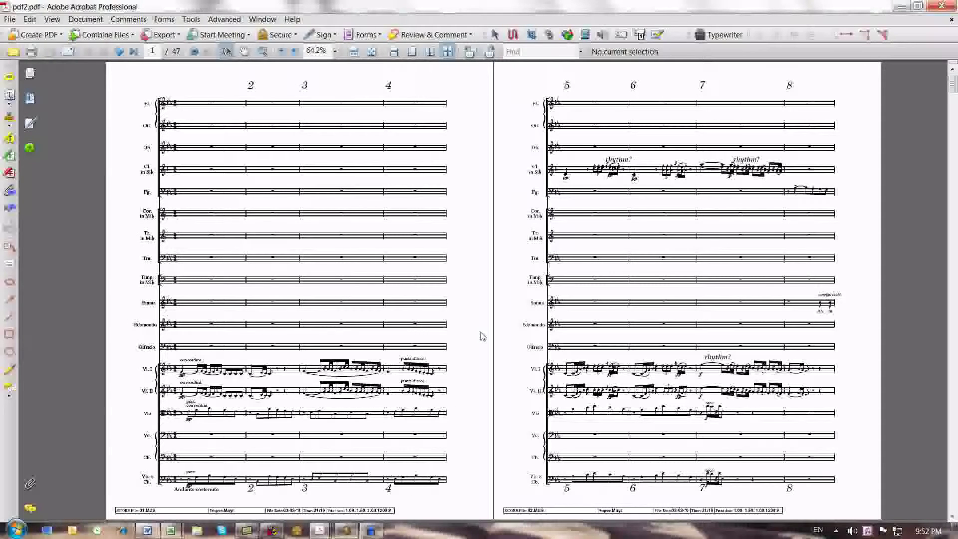
{"action": "scroll", "coordinate": [483, 336], "scroll_direction": "down", "scroll_amount": 1}
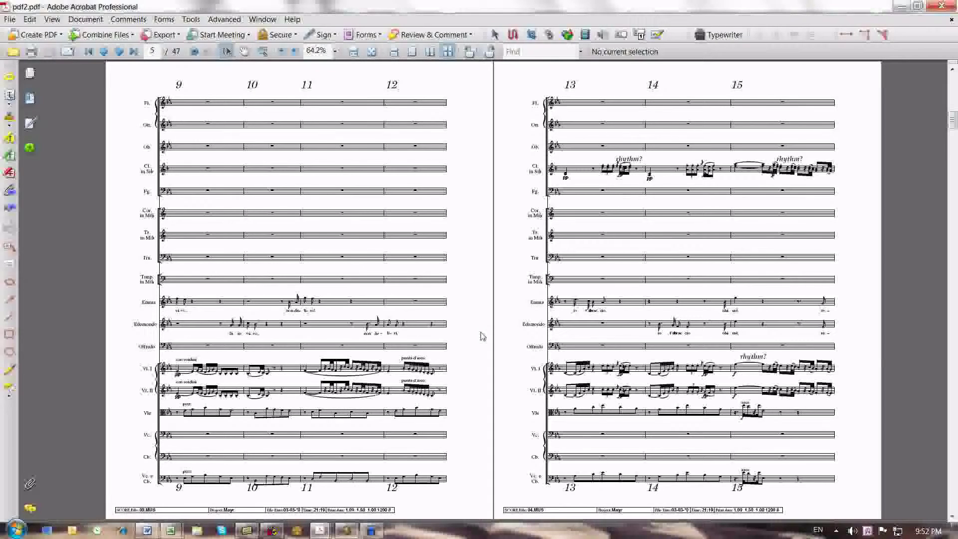
{"action": "scroll", "coordinate": [483, 337], "scroll_direction": "down", "scroll_amount": 3}
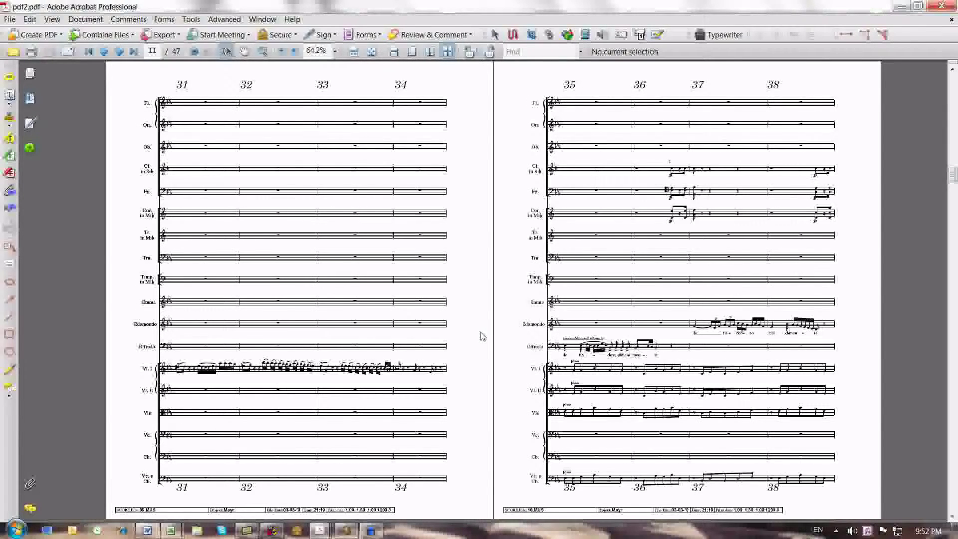
{"action": "scroll", "coordinate": [482, 336], "scroll_direction": "down", "scroll_amount": 3}
{"action": "scroll", "coordinate": [483, 337], "scroll_direction": "down", "scroll_amount": 1}
{"action": "scroll", "coordinate": [482, 337], "scroll_direction": "down", "scroll_amount": 1}
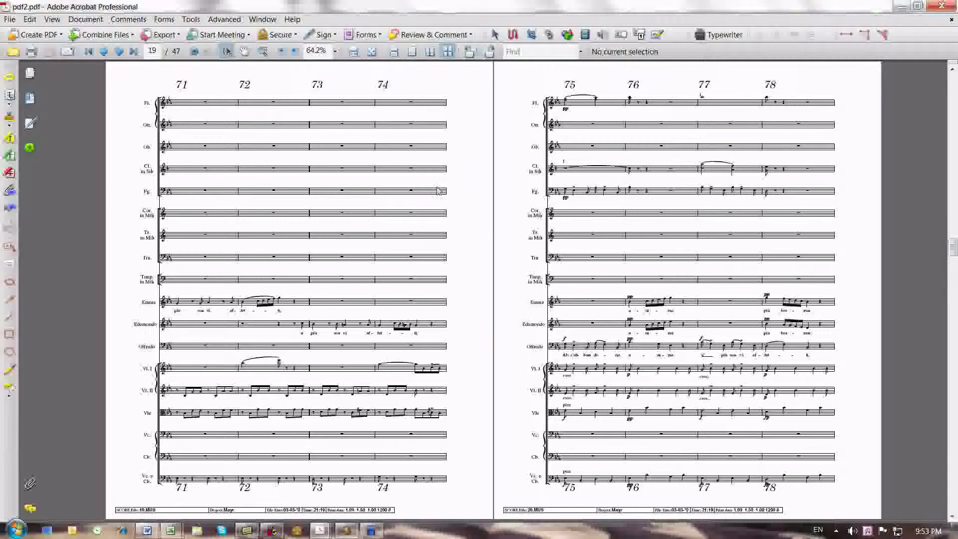
Switch to pdf3.pdf from the Window menu and page down to systems 15–16
{"action": "left_click", "coordinate": [259, 20]}
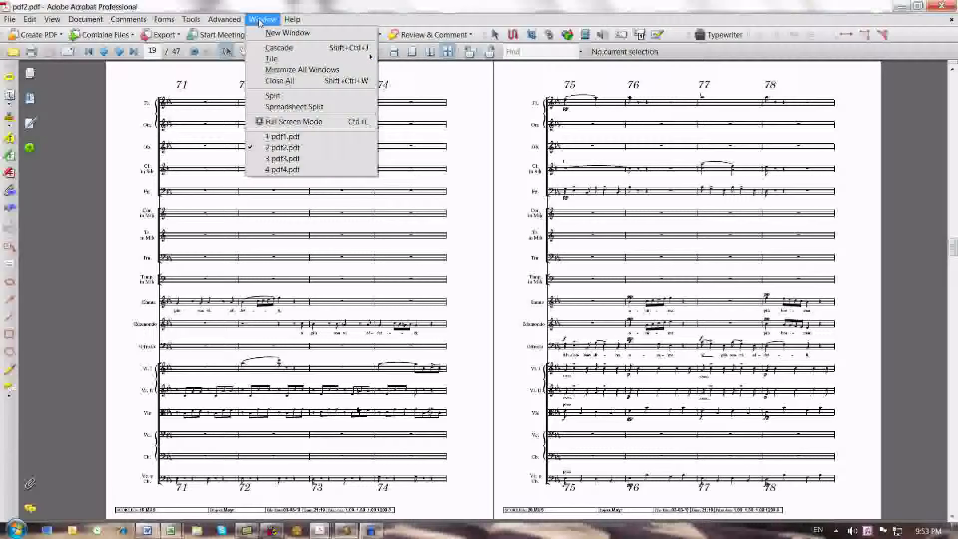
{"action": "left_click", "coordinate": [284, 159]}
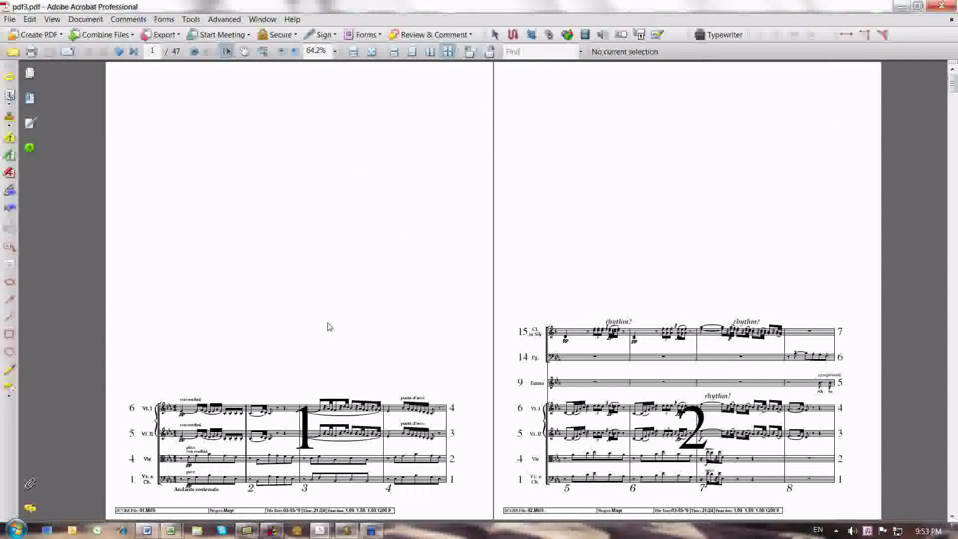
{"action": "scroll", "coordinate": [329, 327], "scroll_direction": "down", "scroll_amount": 3}
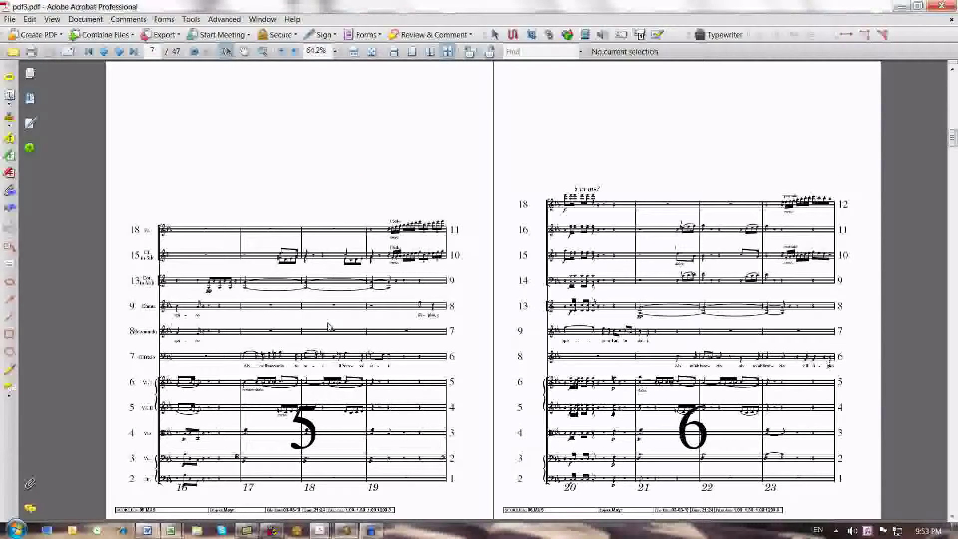
{"action": "scroll", "coordinate": [329, 327], "scroll_direction": "down", "scroll_amount": 4}
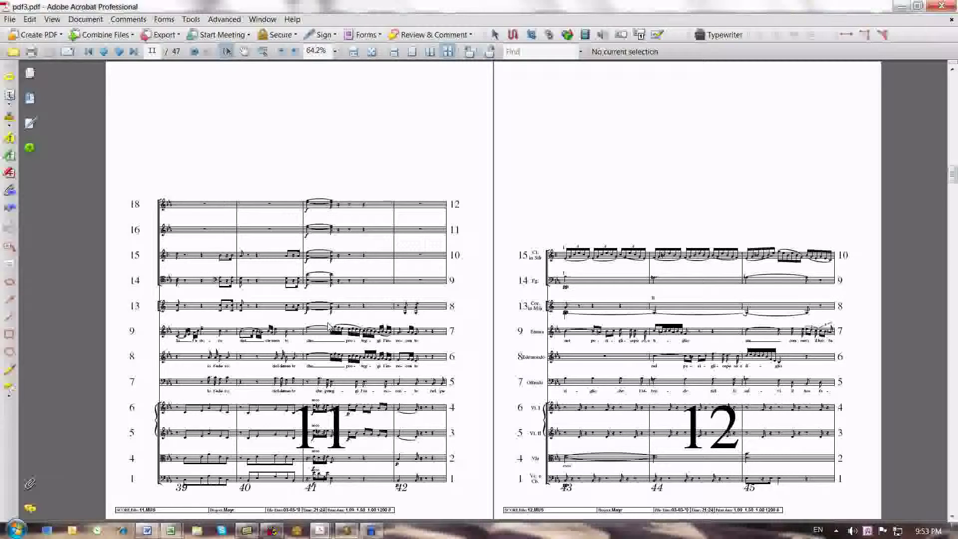
{"action": "scroll", "coordinate": [328, 327], "scroll_direction": "down", "scroll_amount": 4}
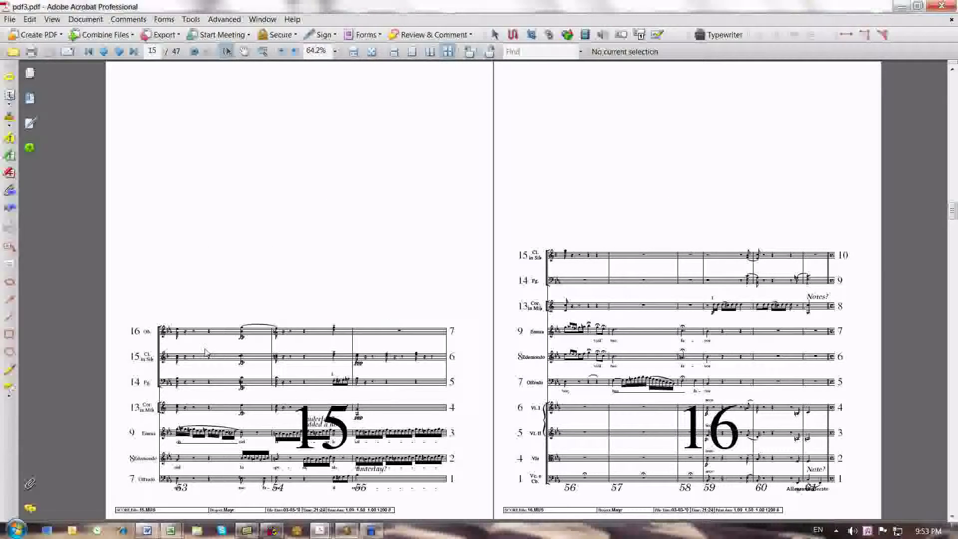
Check the staff counts in systems.doc's fourth column, then bring pdf4.pdf forward
{"action": "left_click", "coordinate": [145, 532]}
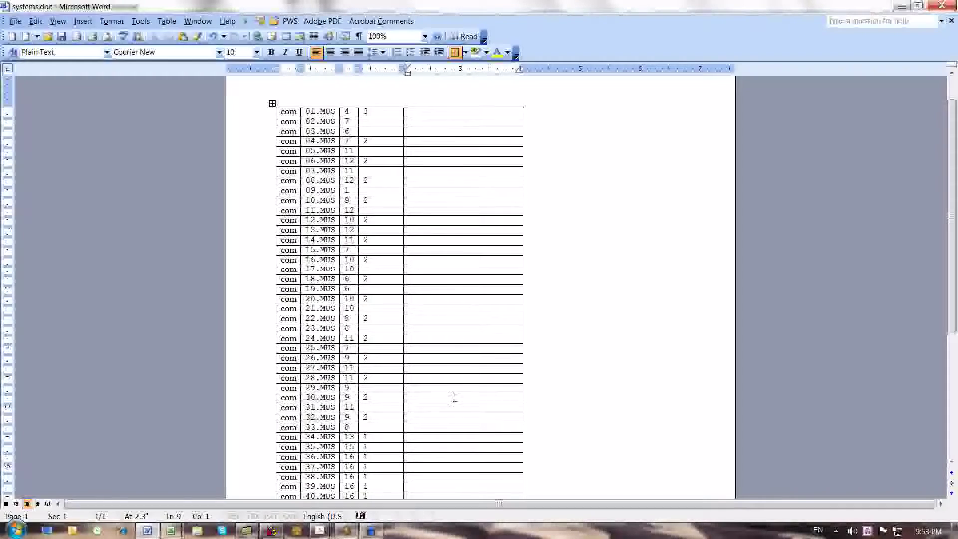
{"action": "left_click", "coordinate": [376, 96]}
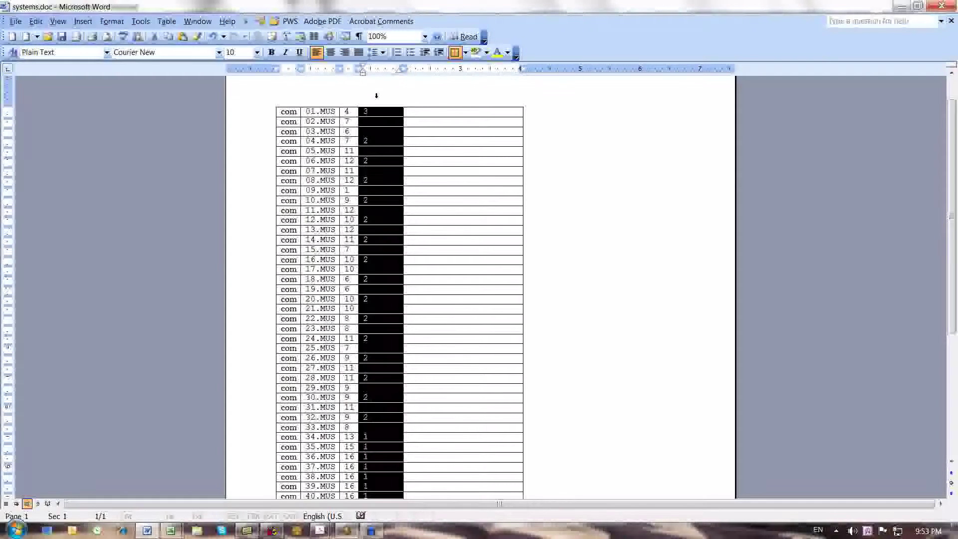
{"action": "left_click", "coordinate": [369, 112]}
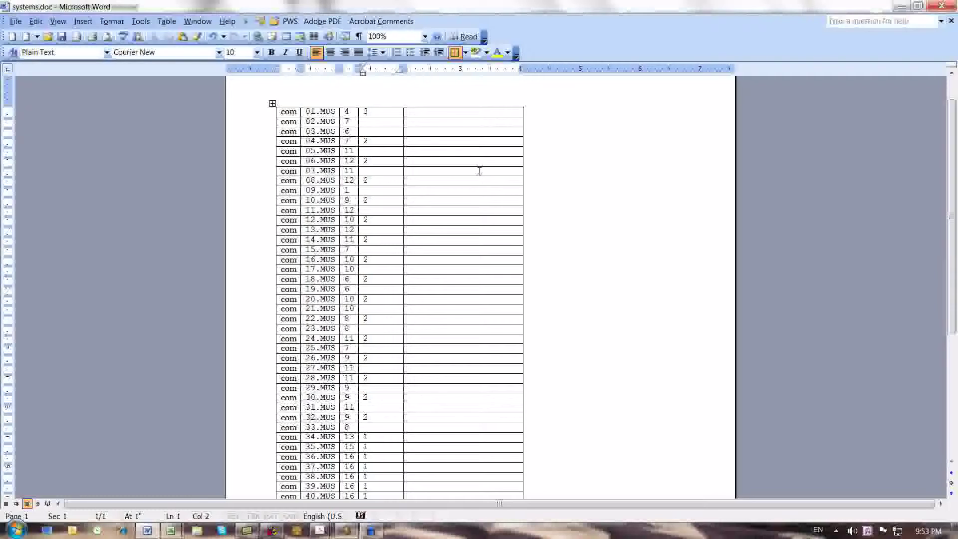
{"action": "key", "text": "Down"}
{"action": "key", "text": "Down"}
{"action": "key", "text": "Down"}
{"action": "key", "text": "Down"}
{"action": "key", "text": "Down"}
{"action": "key", "text": "Down"}
{"action": "key", "text": "Down"}
{"action": "key", "text": "Down"}
{"action": "key", "text": "Down"}
{"action": "key", "text": "Down"}
{"action": "key", "text": "Down"}
{"action": "key", "text": "Down"}
{"action": "key", "text": "Down"}
{"action": "key", "text": "Down"}
{"action": "key", "text": "Down"}
{"action": "key", "text": "Down"}
{"action": "key", "text": "Down"}
{"action": "key", "text": "Down"}
{"action": "key", "text": "Down"}
{"action": "key", "text": "Down"}
{"action": "key", "text": "Down"}
{"action": "key", "text": "Down"}
{"action": "key", "text": "Down"}
{"action": "key", "text": "Down"}
{"action": "key", "text": "Down"}
{"action": "key", "text": "Down"}
{"action": "key", "text": "Down"}
{"action": "key", "text": "Down"}
{"action": "key", "text": "Down"}
{"action": "key", "text": "Down"}
{"action": "key", "text": "Down"}
{"action": "key", "text": "Down"}
{"action": "key", "text": "Down"}
{"action": "key", "text": "Down"}
{"action": "key", "text": "Down"}
{"action": "key", "text": "Down"}
{"action": "key", "text": "Down"}
{"action": "key", "text": "Down"}
{"action": "key", "text": "Down"}
{"action": "key", "text": "Down"}
{"action": "key", "text": "Down"}
{"action": "key", "text": "Down"}
{"action": "key", "text": "Down"}
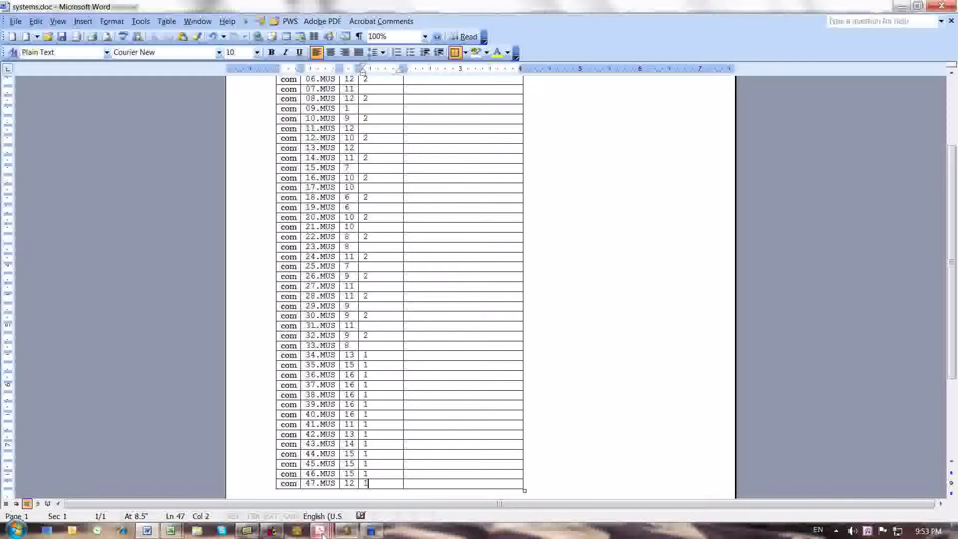
{"action": "mouse_move", "coordinate": [322, 530]}
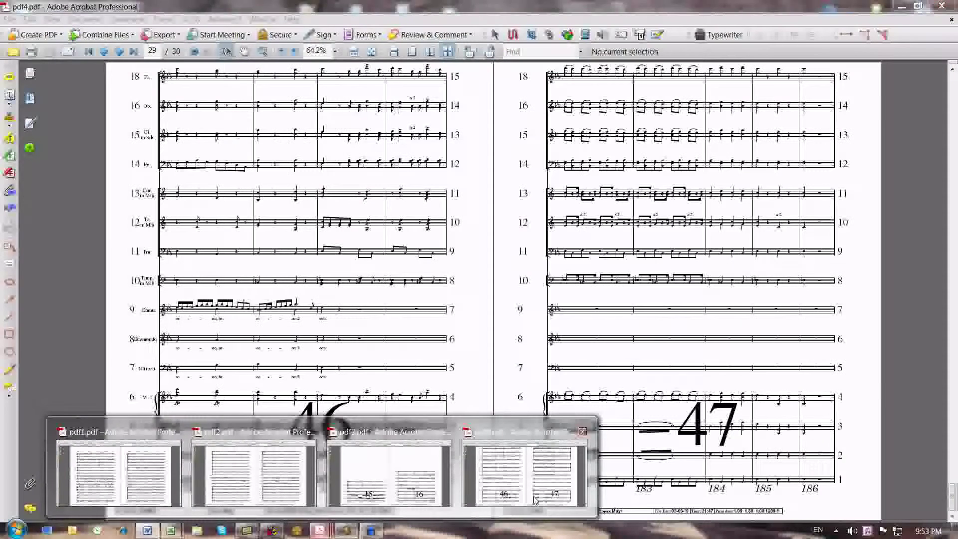
{"action": "left_click", "coordinate": [536, 500]}
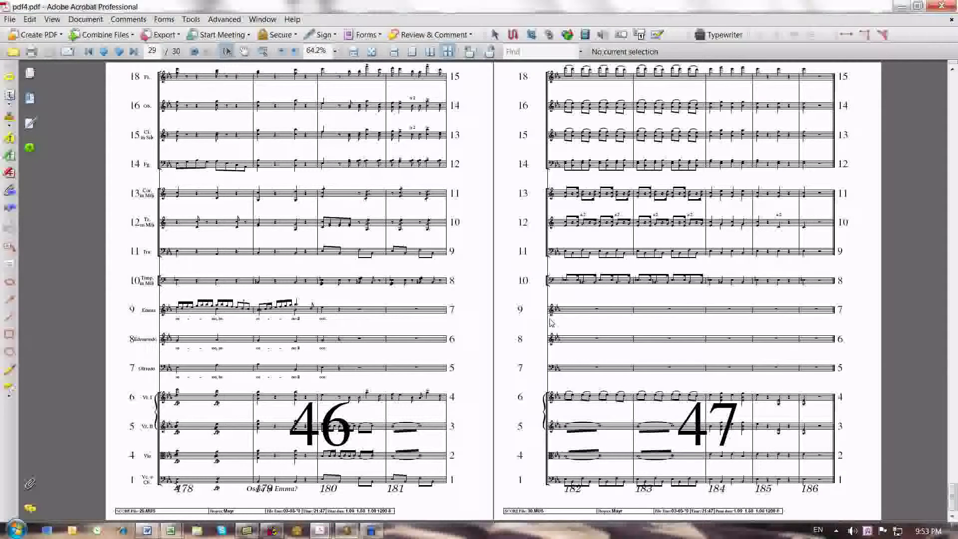
Step through pdf4.pdf's spreads to systems 10–13, then return to page 1
{"action": "key", "text": "Home"}
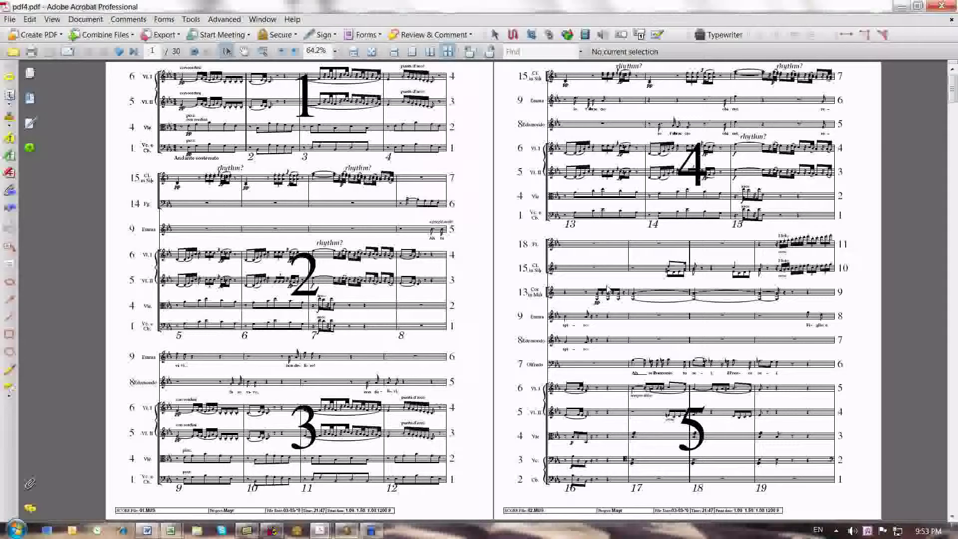
{"action": "key", "text": "Page_Down"}
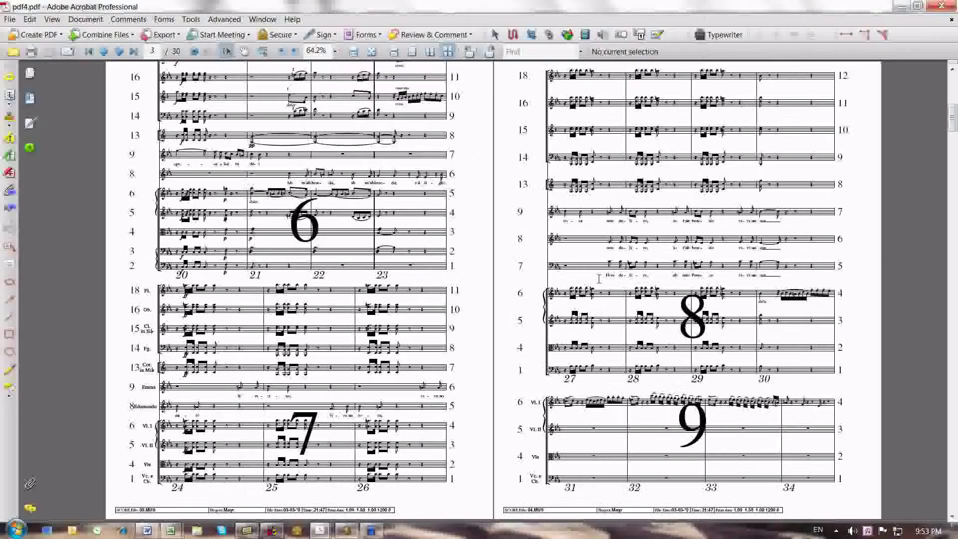
{"action": "key", "text": "Page_Down"}
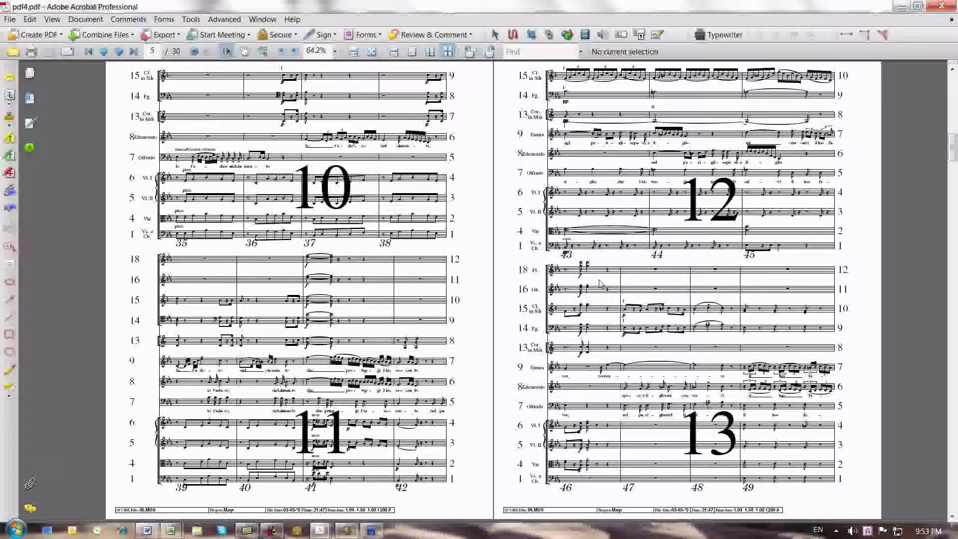
{"action": "key", "text": "Page_Up"}
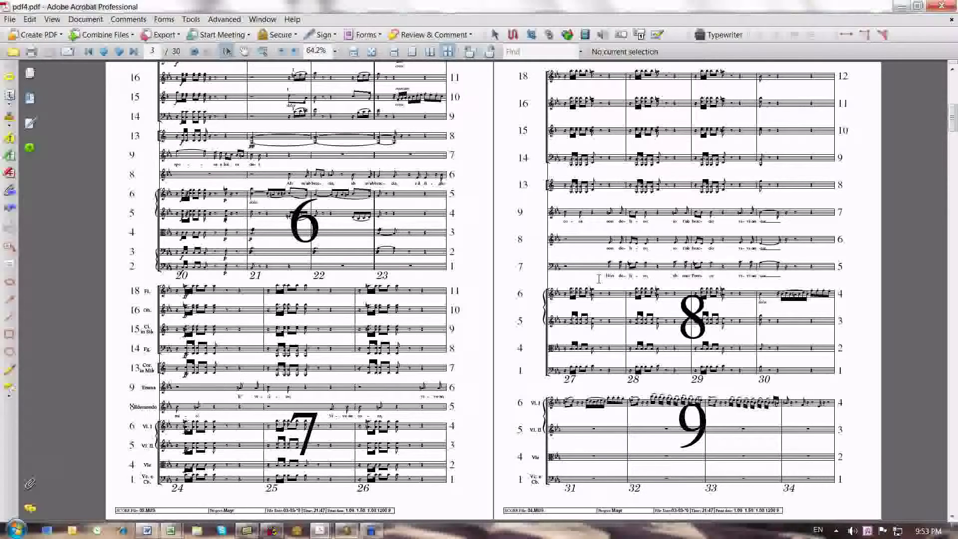
{"action": "key", "text": "Page_Down"}
{"action": "key", "text": "Home"}
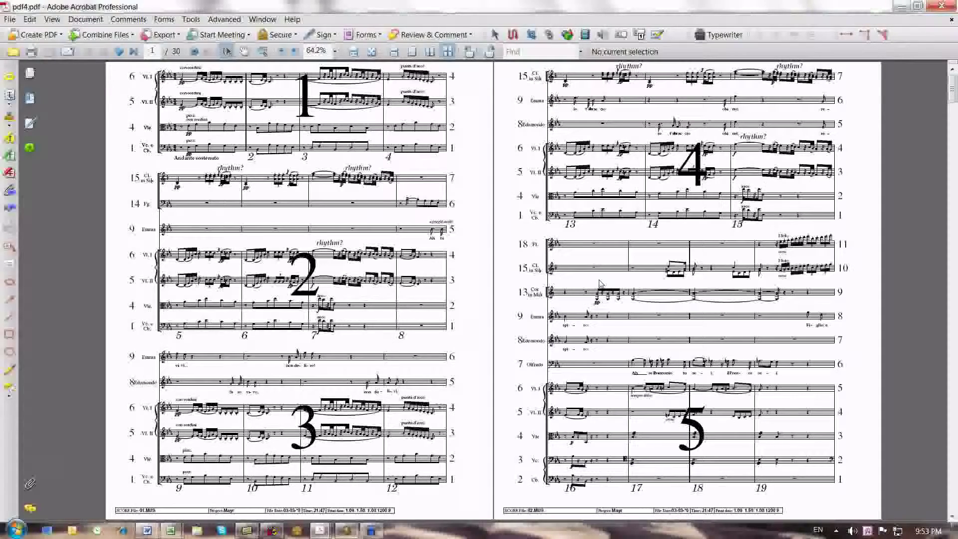